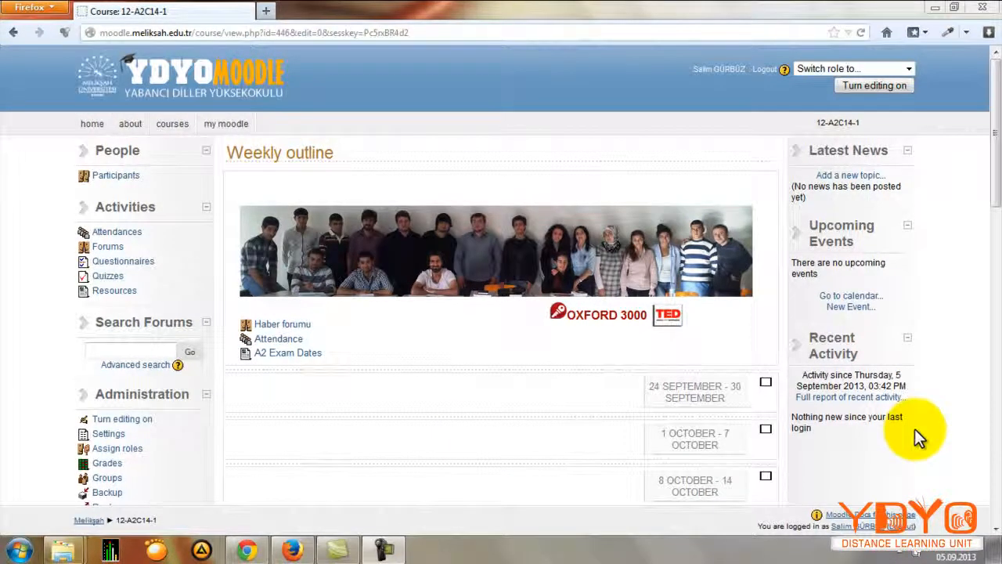
# - Turn on editing for the course page
pyautogui.click(865, 85)
pyautogui.scroll(-5, 798, 180)
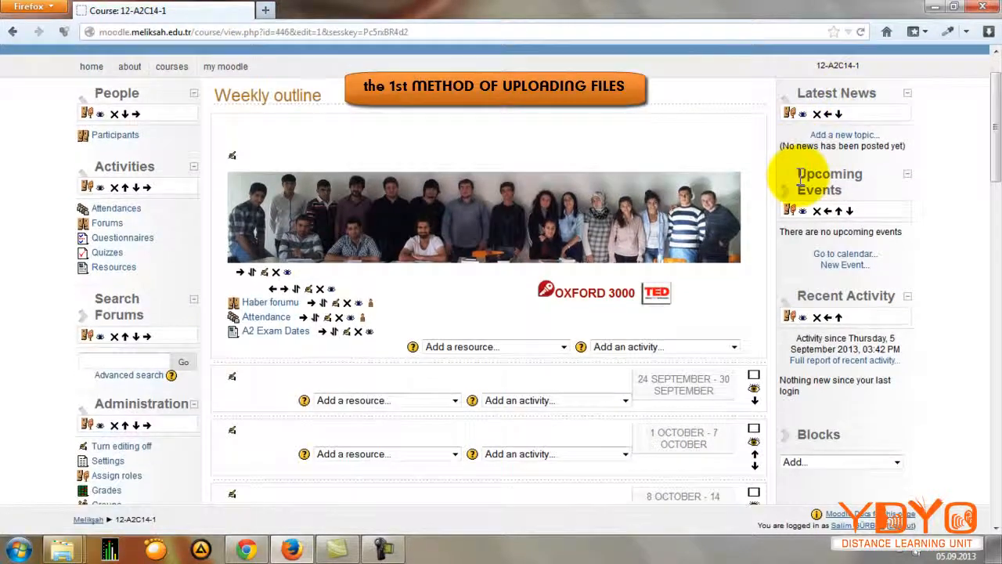
pyautogui.scroll(4, 792, 182)
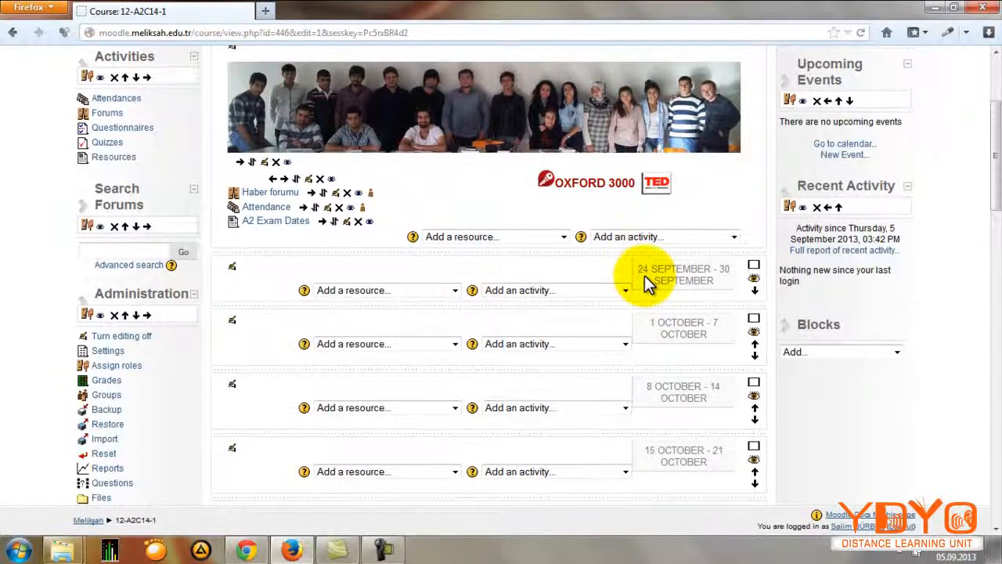
pyautogui.scroll(2, 517, 281)
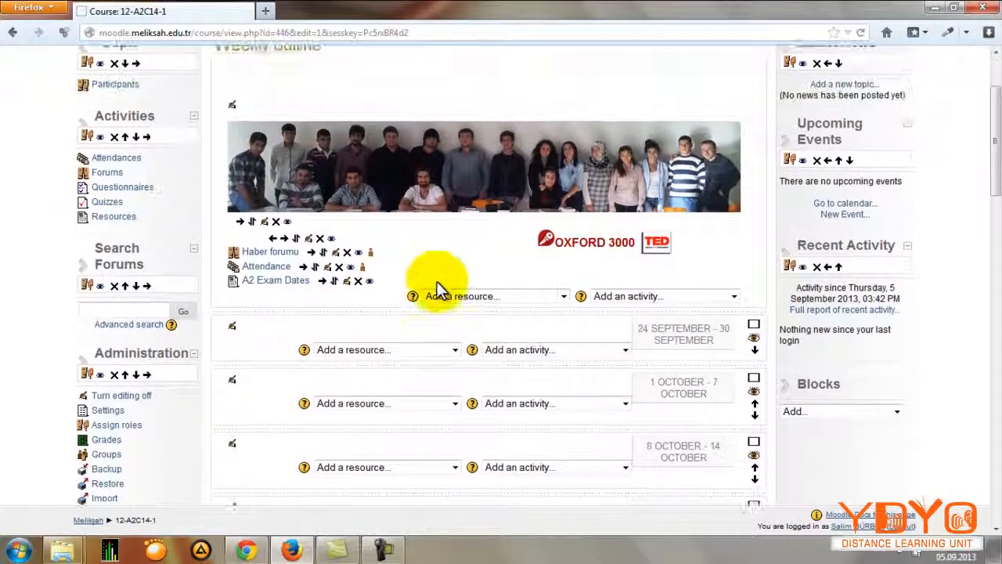
# - Add a link to a file or web site in the 24–30 September week and name it "A Chart for 12 Tenses"
pyautogui.click(379, 375)
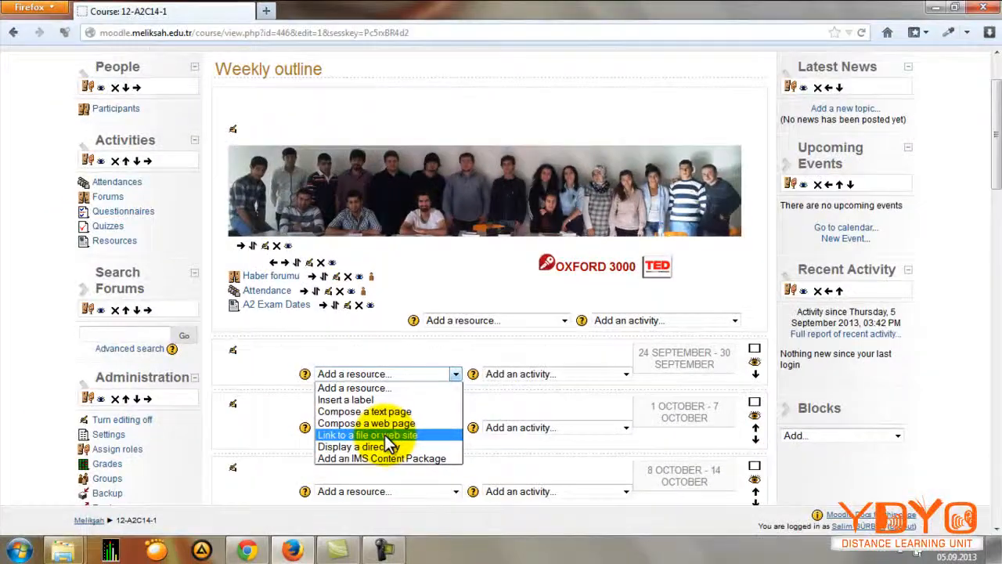
pyautogui.click(462, 383)
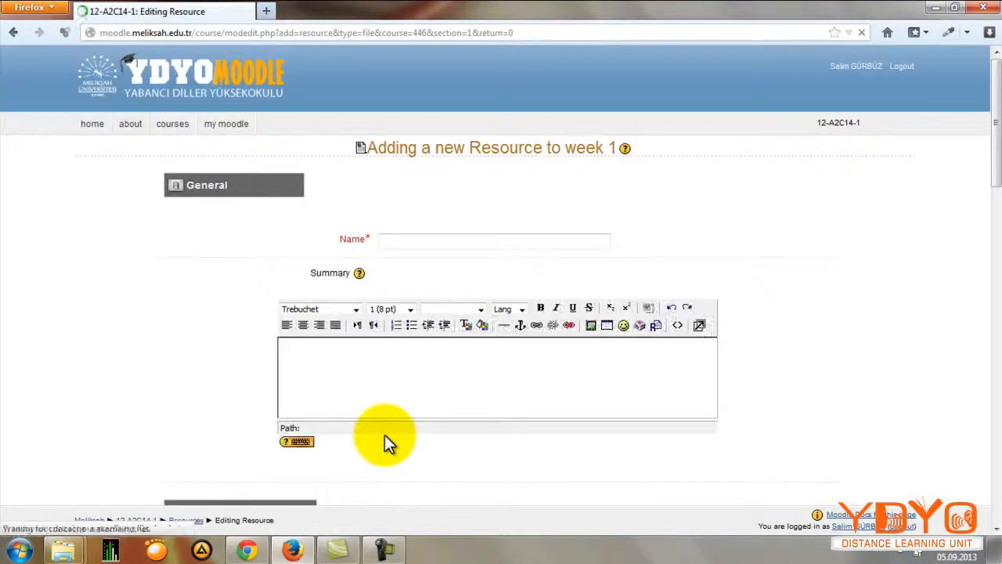
pyautogui.click(513, 240)
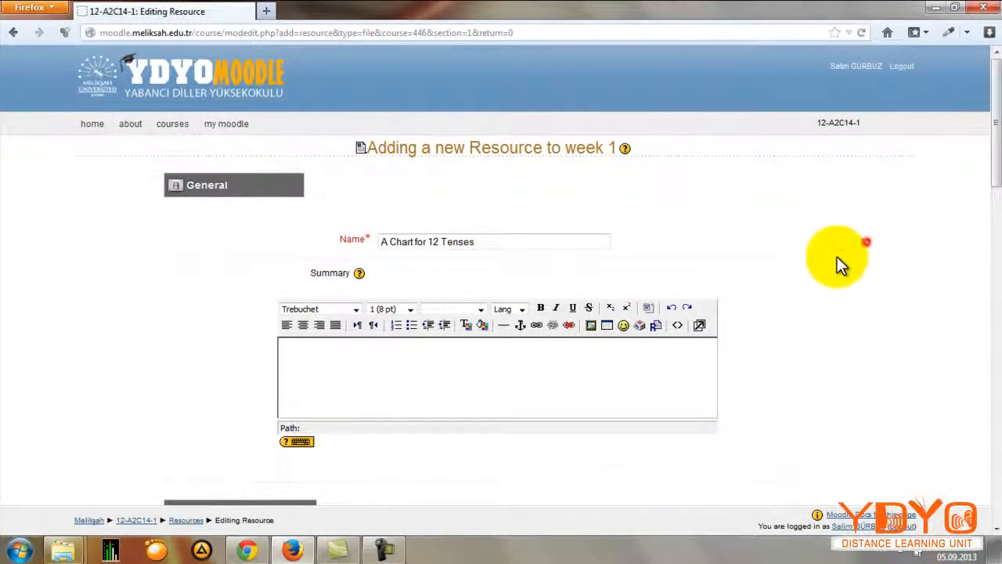
# - Upload "A Chart for 12 Tenses.doc" from the Moodle Files folder to the course files and choose it as the resource's location
pyautogui.scroll(-3, 832, 259)
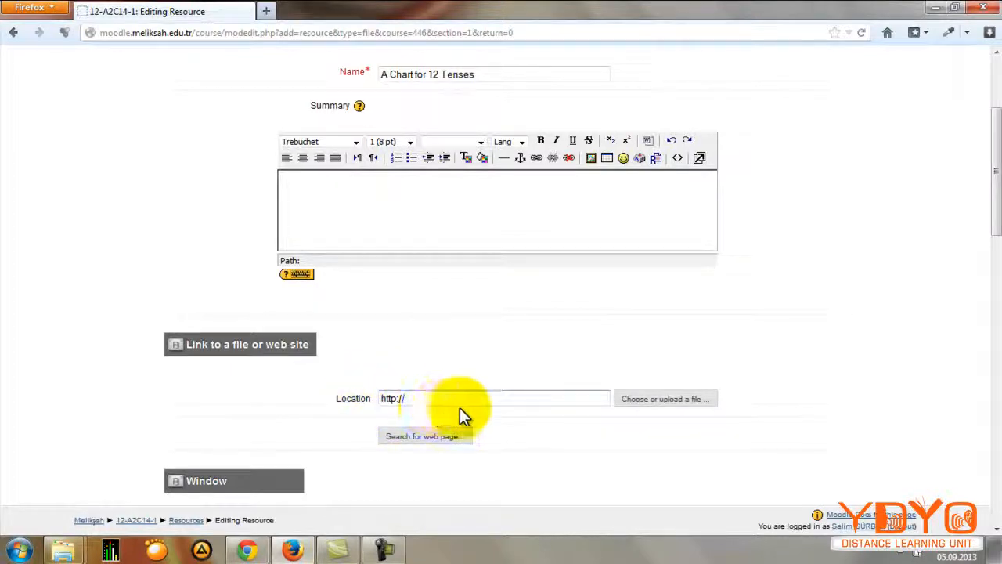
pyautogui.click(650, 398)
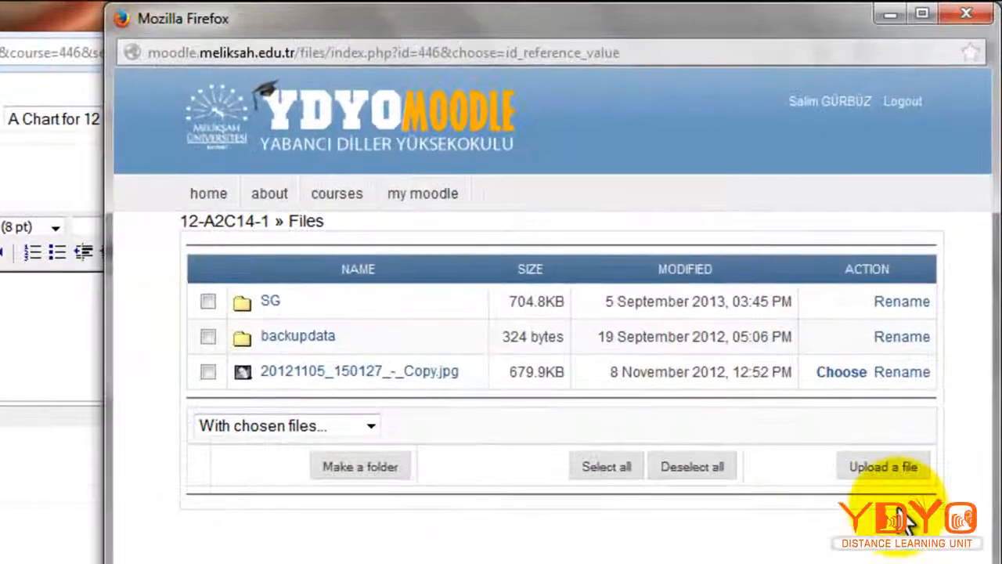
pyautogui.click(898, 473)
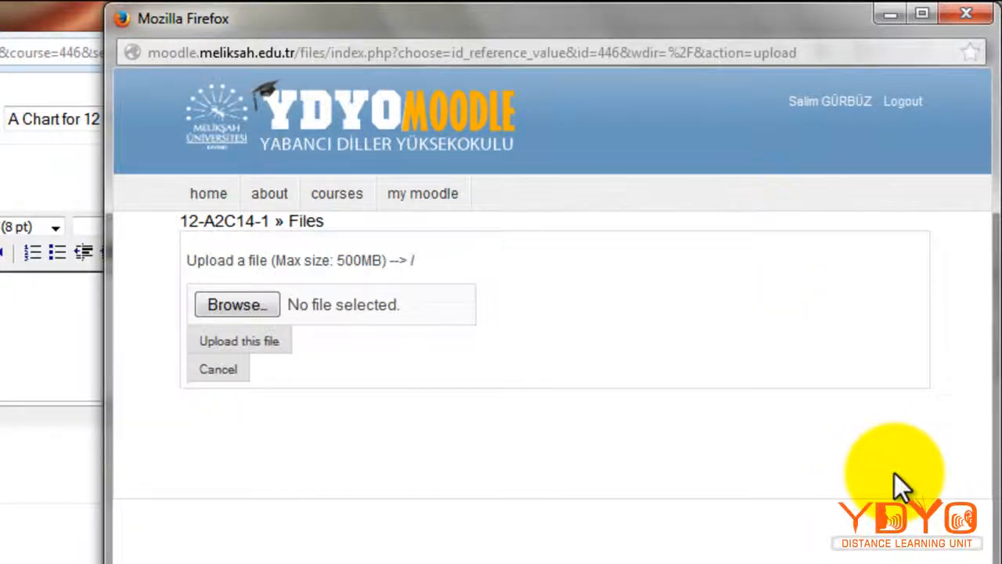
pyautogui.click(263, 308)
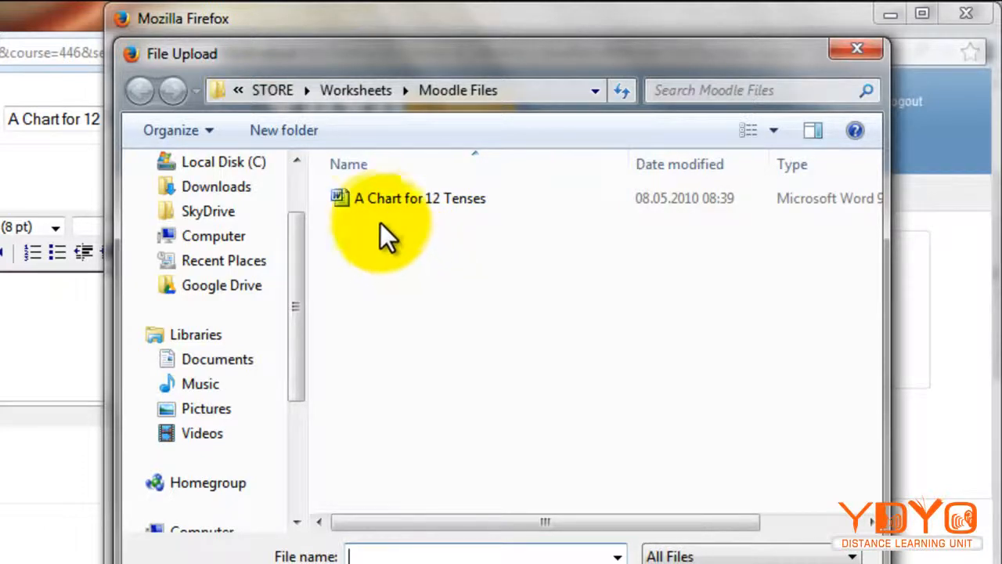
pyautogui.doubleClick(436, 205)
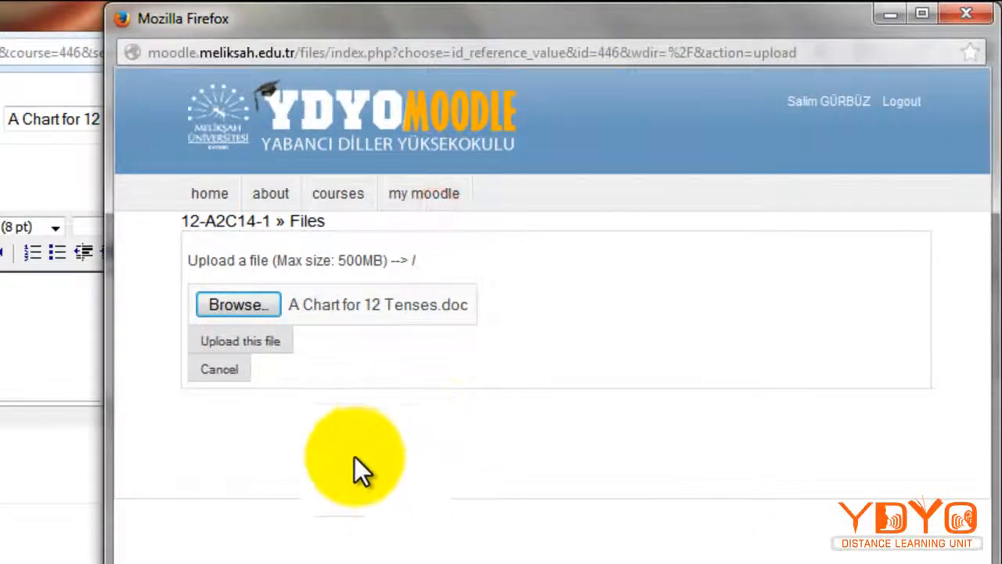
pyautogui.click(272, 344)
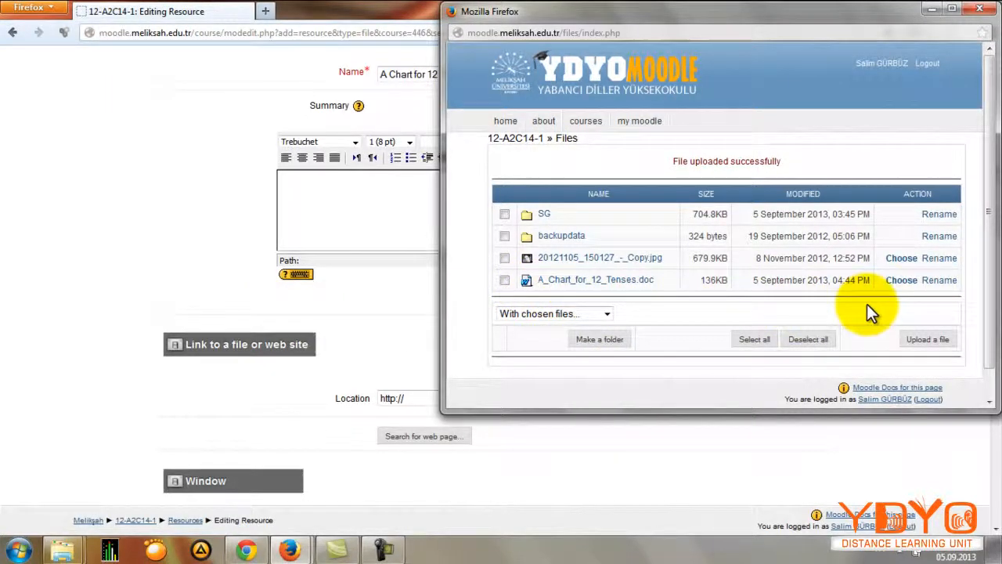
pyautogui.click(901, 280)
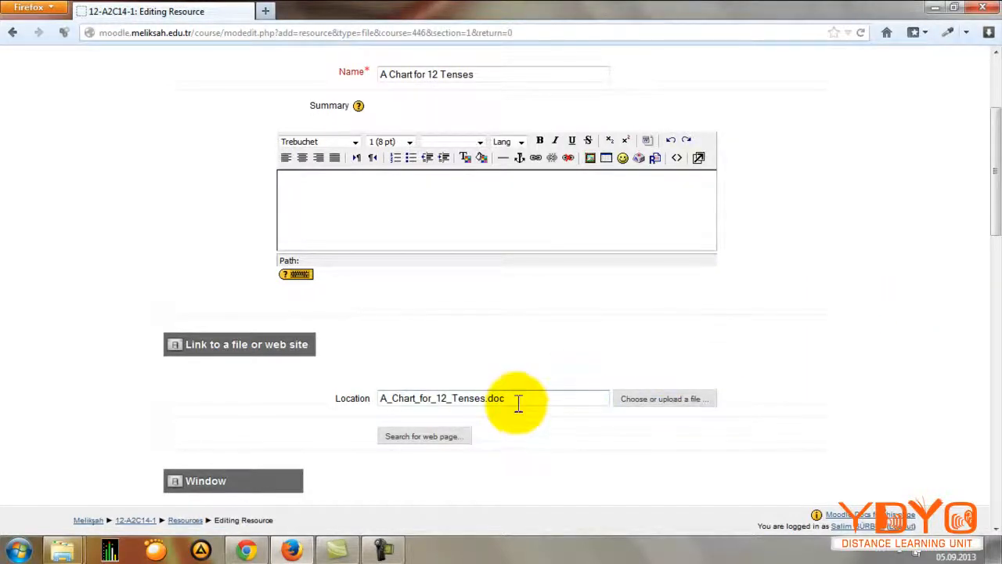
# - Save the resource with its linked document and return to the course
pyautogui.moveTo(518, 403); pyautogui.dragTo(374, 399)
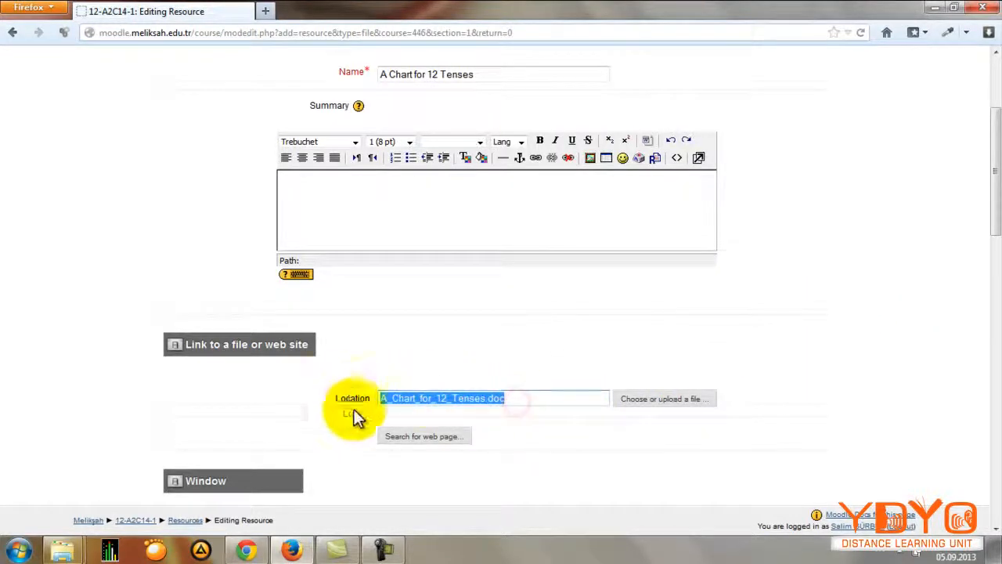
pyautogui.scroll(-15, 583, 292)
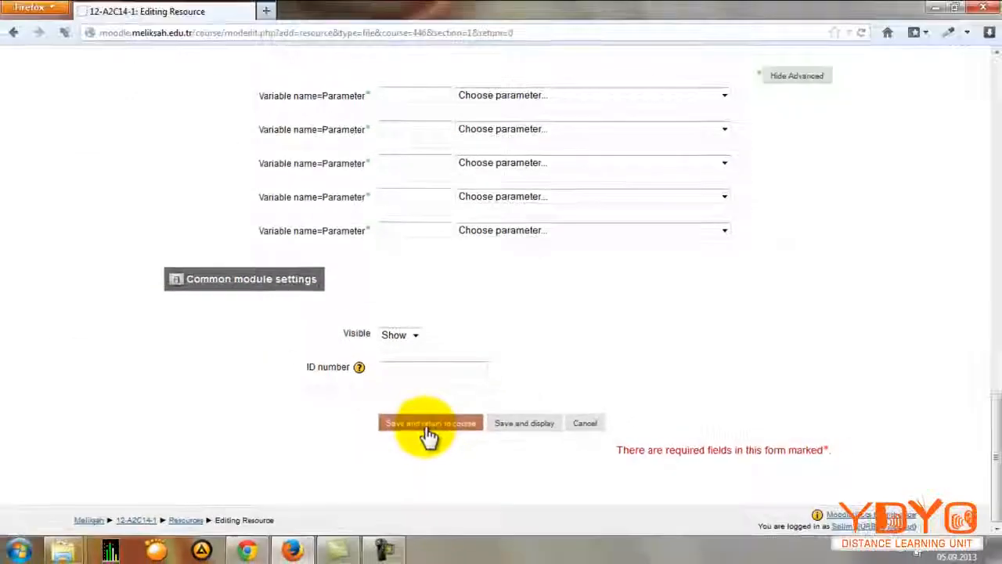
pyautogui.click(429, 427)
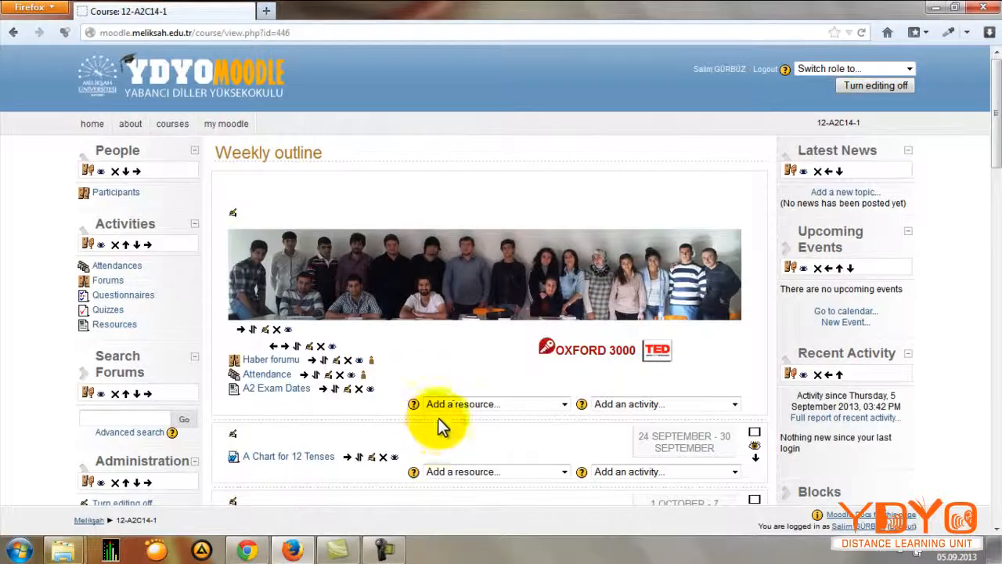
# - Hide the "A Chart for 12 Tenses" resource in the 24–30 September week and turn course editing off
pyautogui.scroll(-2, 438, 399)
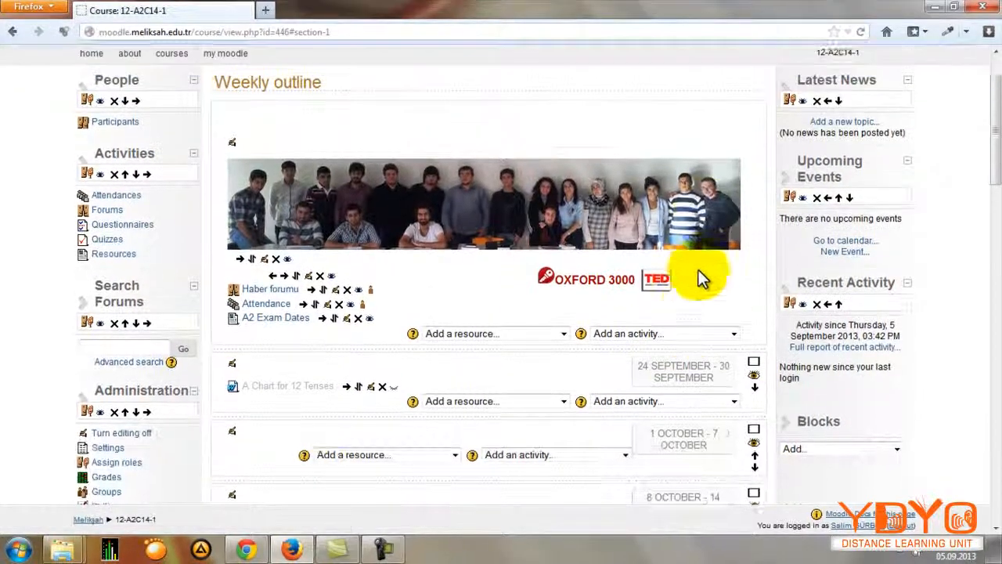
pyautogui.scroll(2, 699, 271)
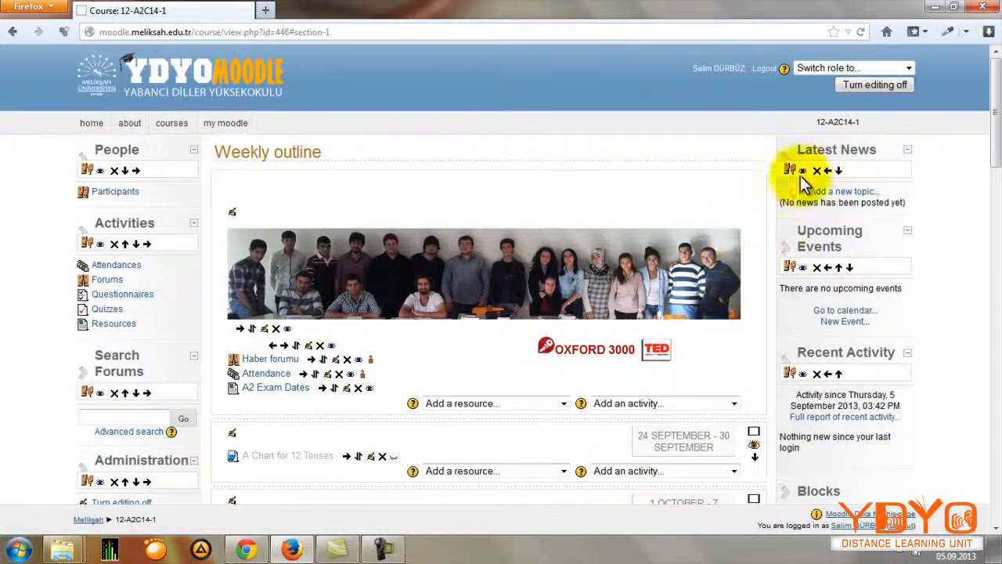
pyautogui.click(877, 85)
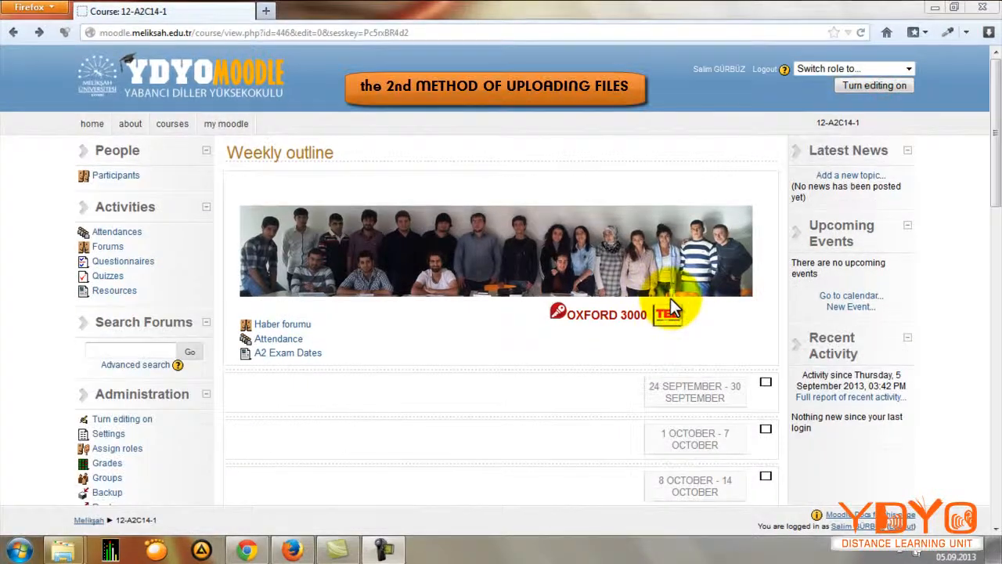
# - Open the Files area of the course
pyautogui.scroll(-4, 407, 383)
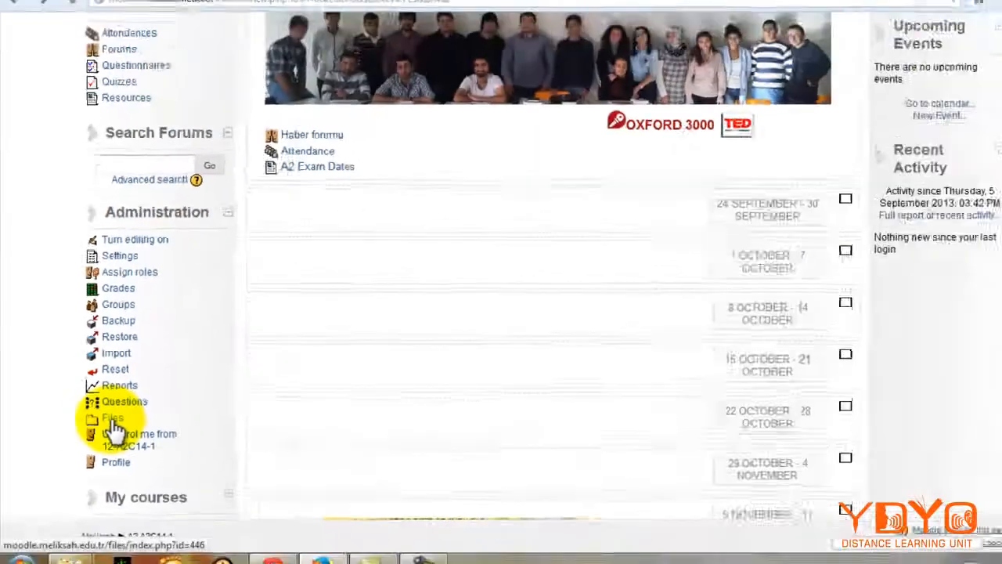
pyautogui.click(216, 465)
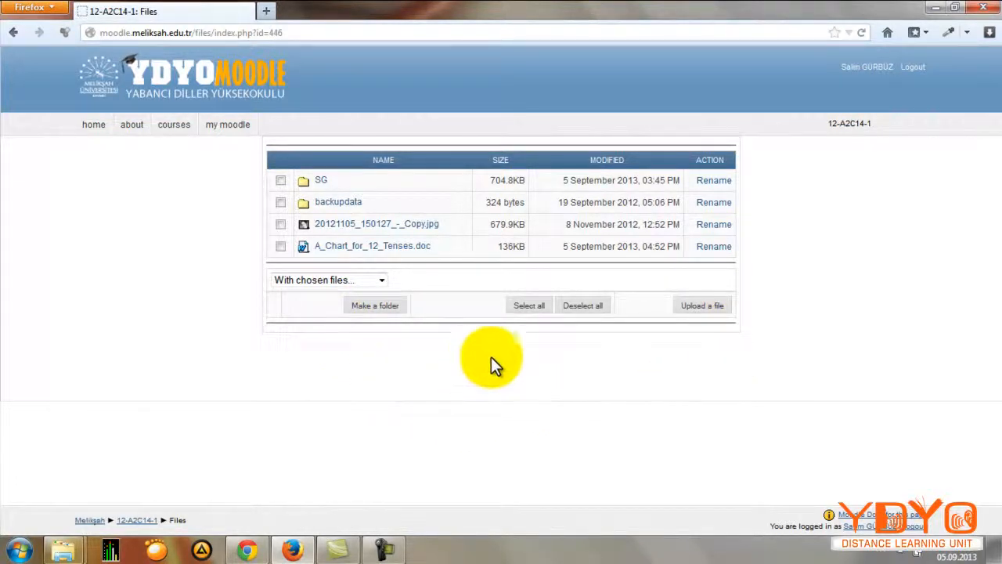
pyautogui.click(700, 306)
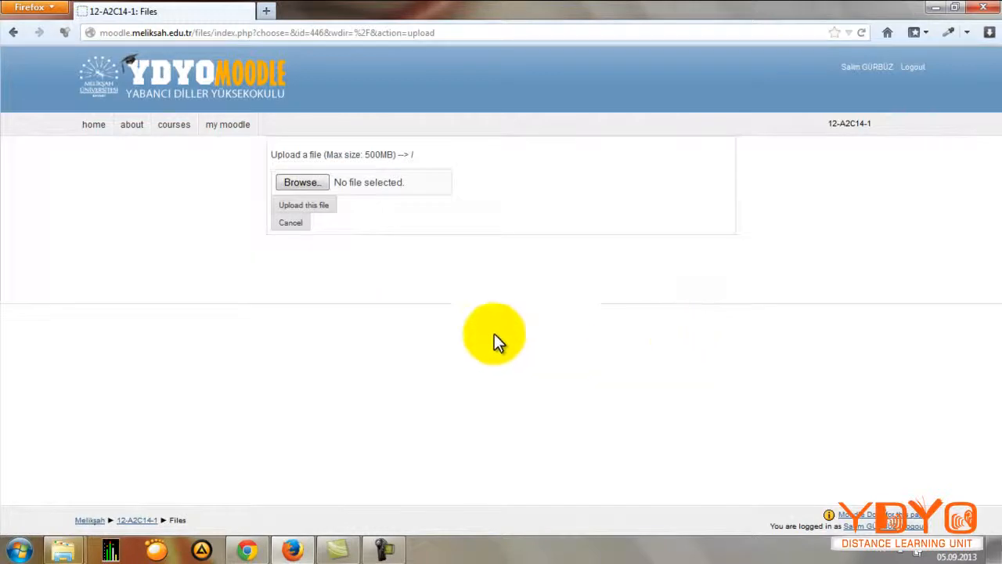
pyautogui.click(313, 185)
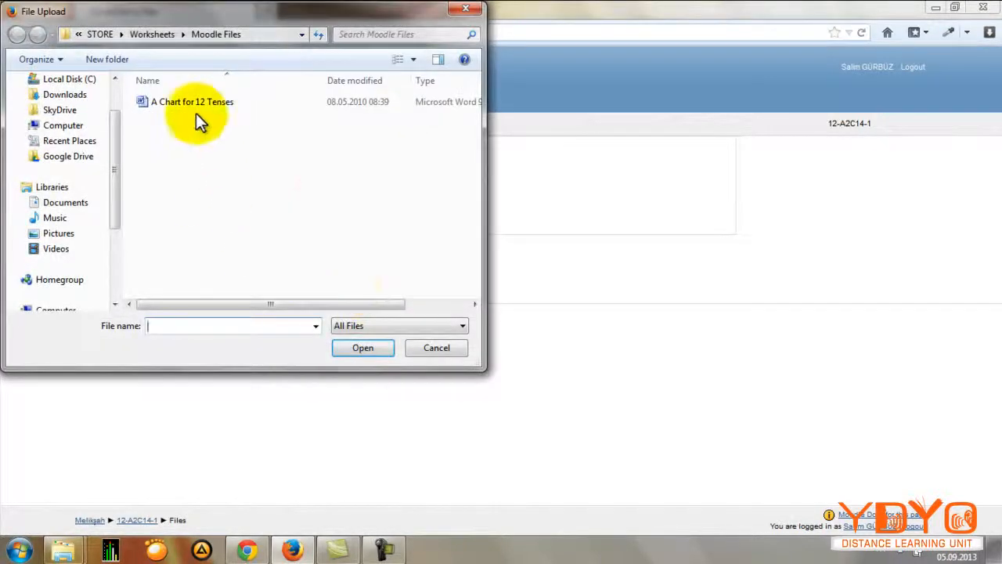
pyautogui.click(438, 348)
pyautogui.click(13, 32)
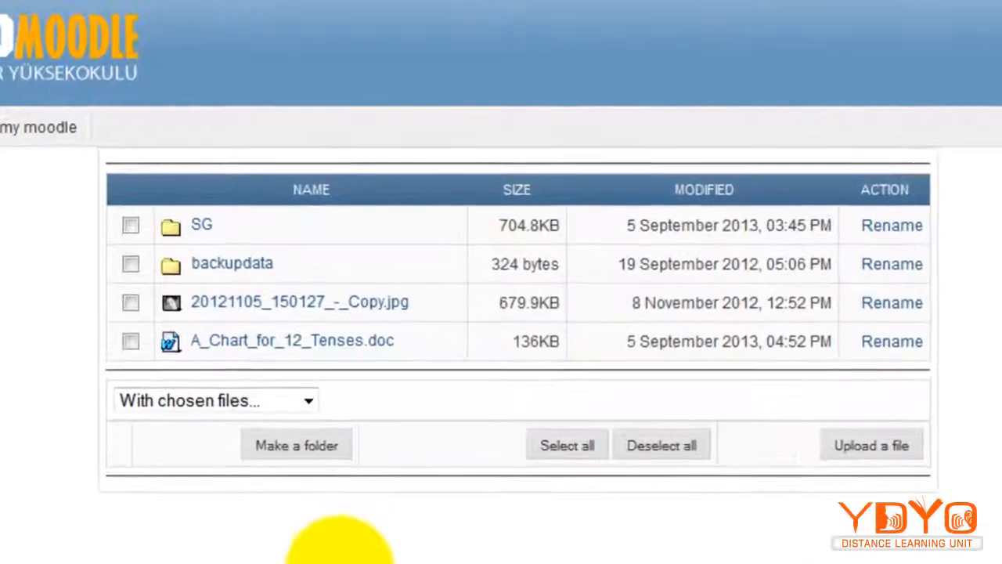
# - Create a folder named "az" in the course files
pyautogui.click(296, 446)
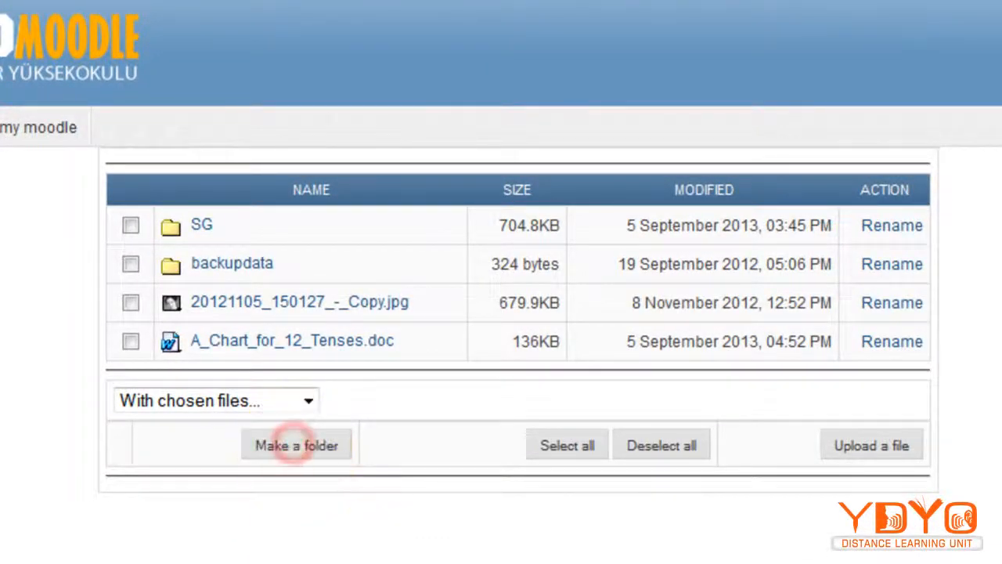
pyautogui.click(188, 223)
pyautogui.write('az')
pyautogui.click(470, 230)
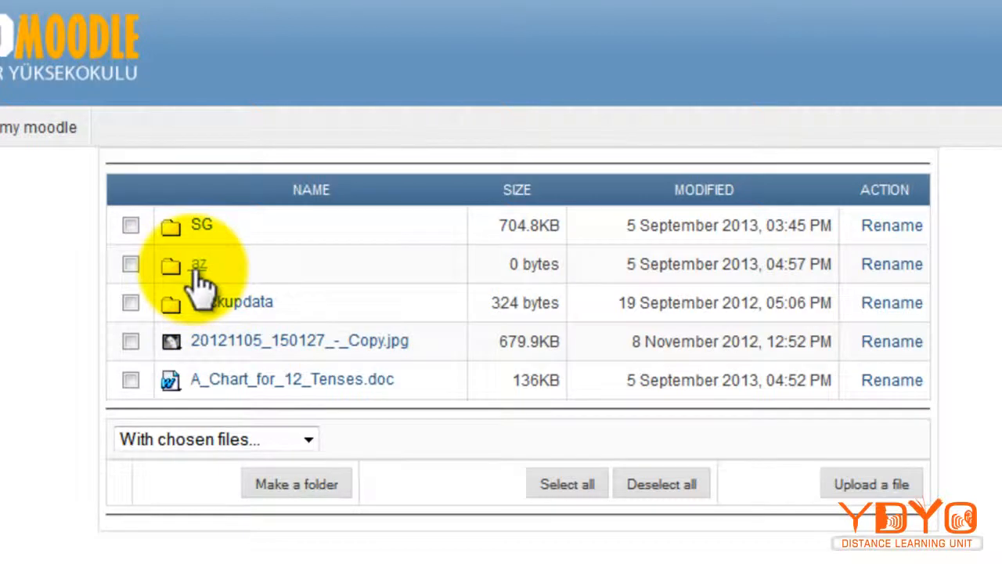
pyautogui.click(196, 266)
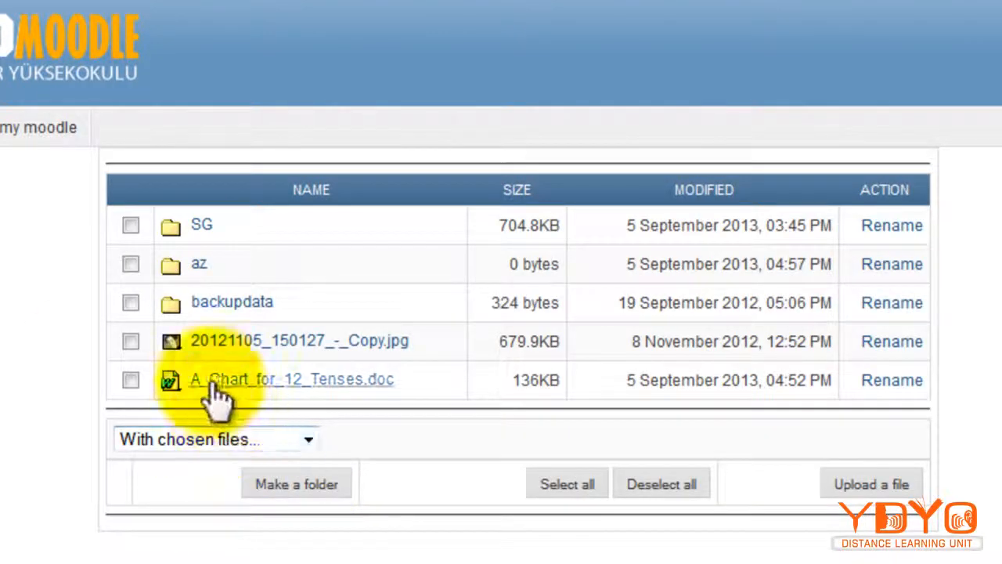
# - Delete the "az" folder completely from the course files
pyautogui.click(130, 264)
pyautogui.click(244, 440)
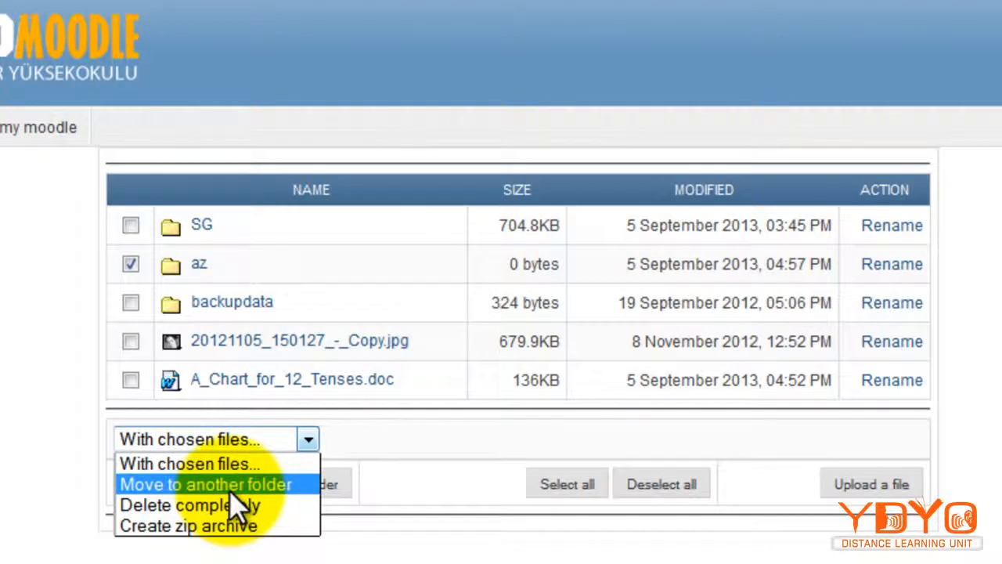
pyautogui.click(242, 505)
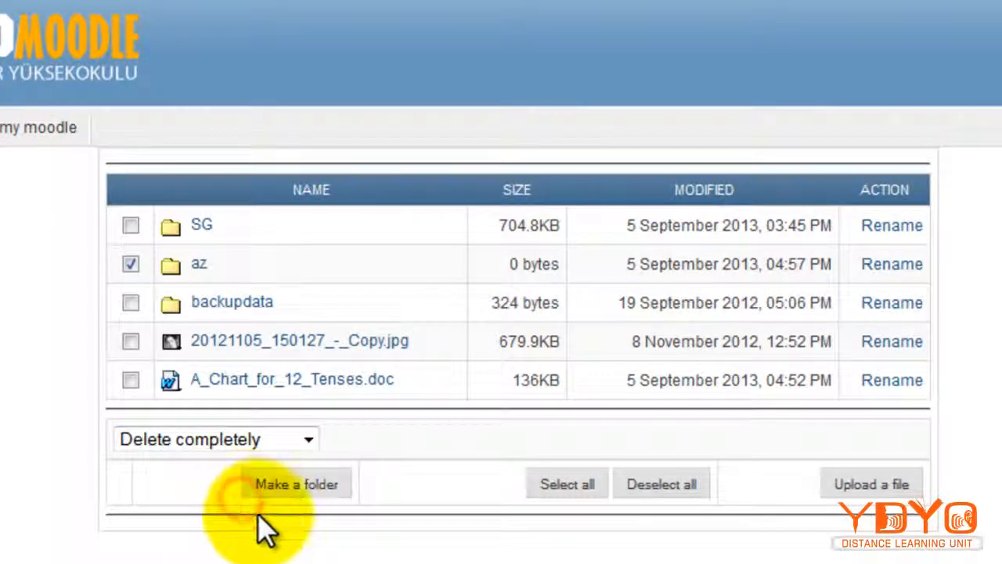
pyautogui.click(486, 373)
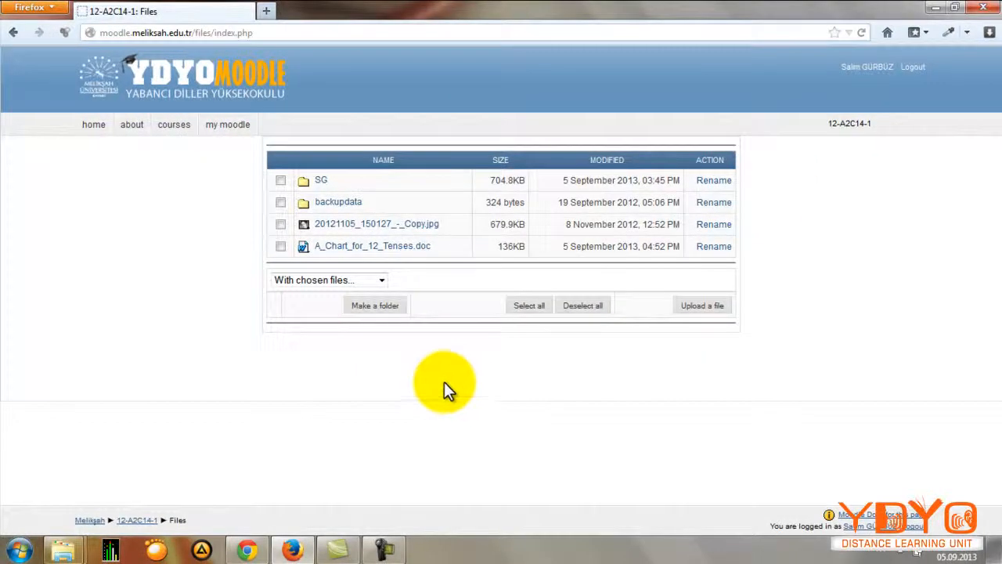
# - Return to the course page and start adding a link to a file or web site in the 24–30 September week
pyautogui.click(147, 521)
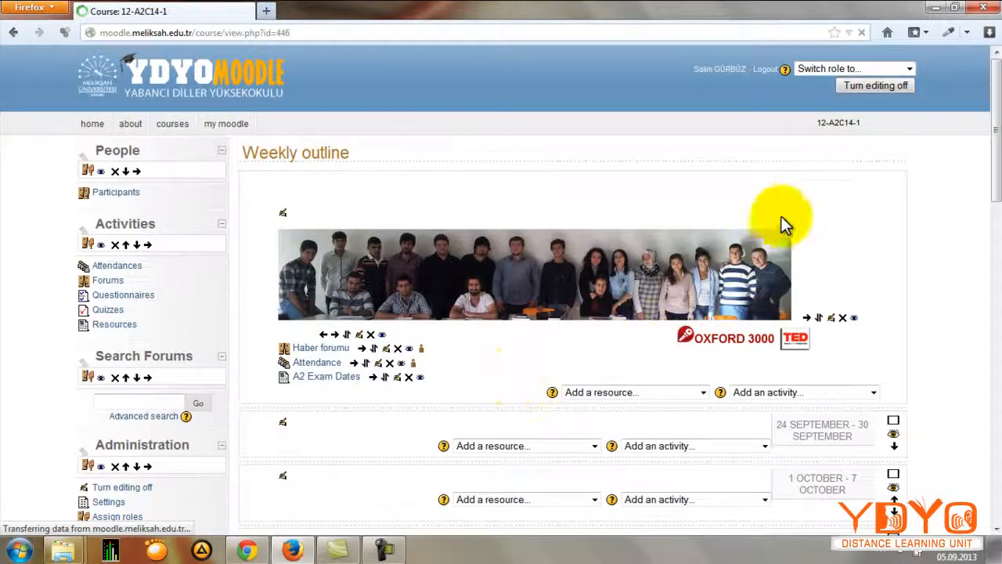
pyautogui.scroll(-5, 688, 340)
pyautogui.click(505, 200)
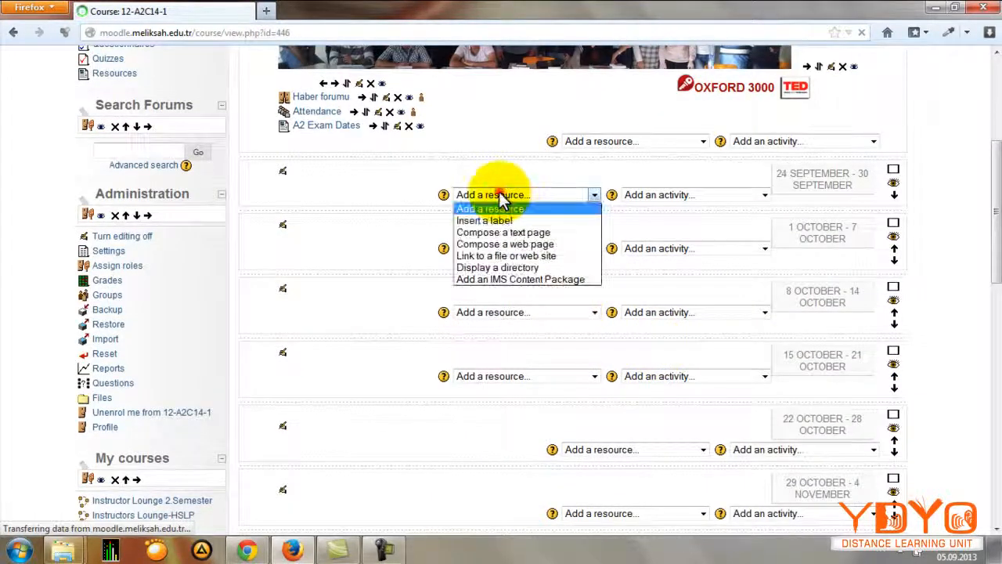
pyautogui.click(526, 257)
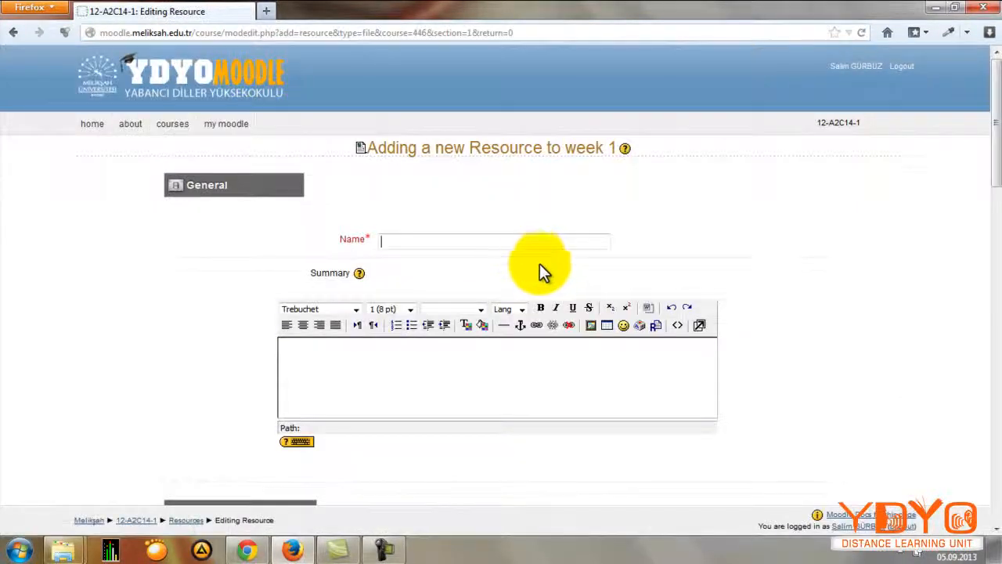
# - Name the new week 1 resource "A Chart for 12 Tenses"
pyautogui.click(450, 240)
pyautogui.write('a')
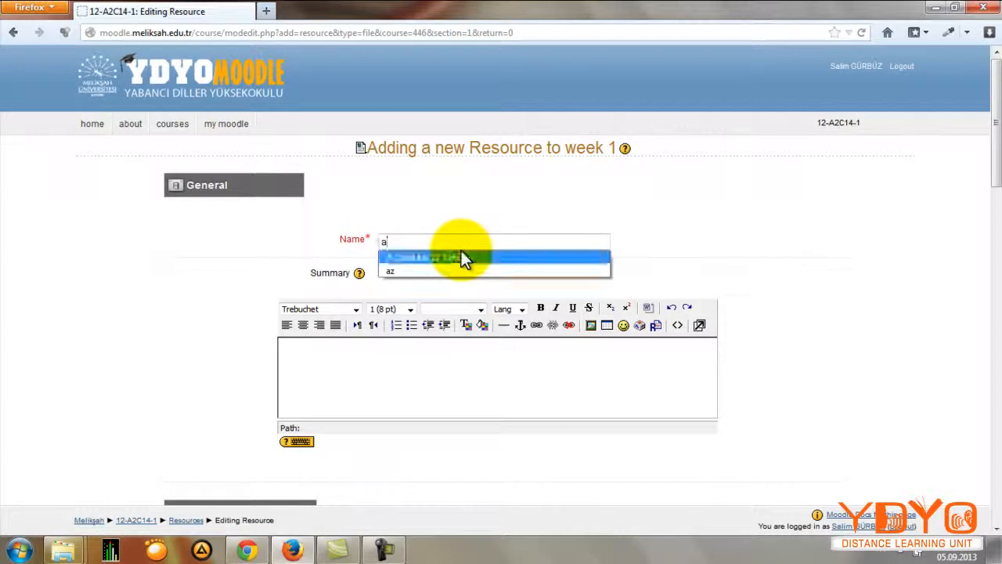
pyautogui.click(461, 253)
pyautogui.scroll(-3, 689, 283)
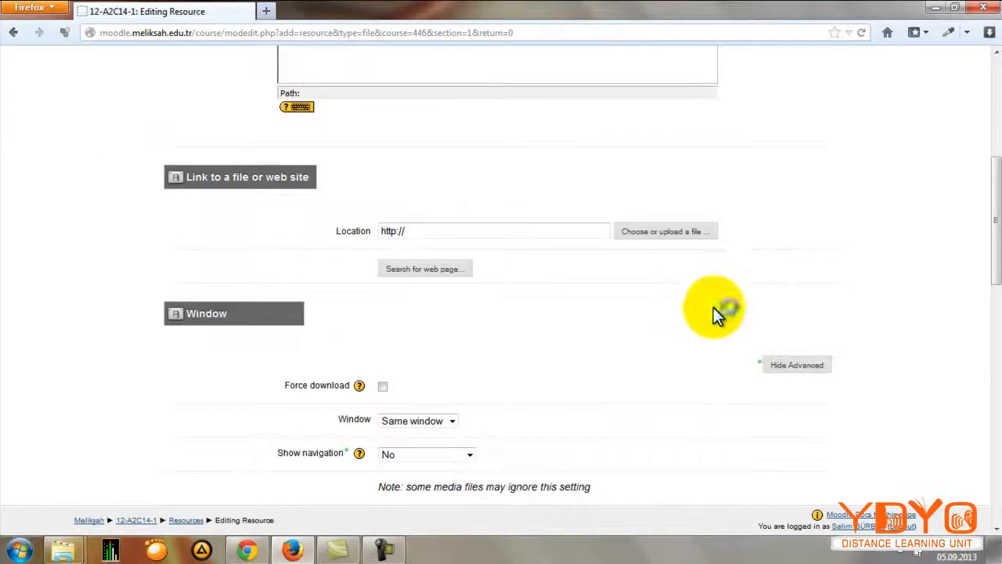
# - Choose A_Chart_for_12_Tenses.doc from the course files as the resource's location
pyautogui.scroll(5, 705, 309)
pyautogui.click(386, 274)
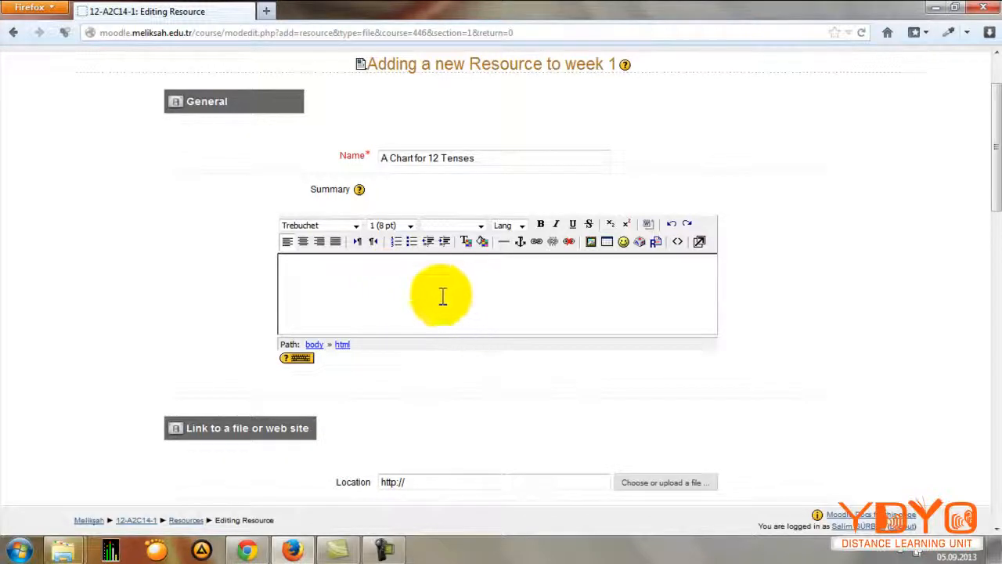
pyautogui.scroll(-3, 501, 358)
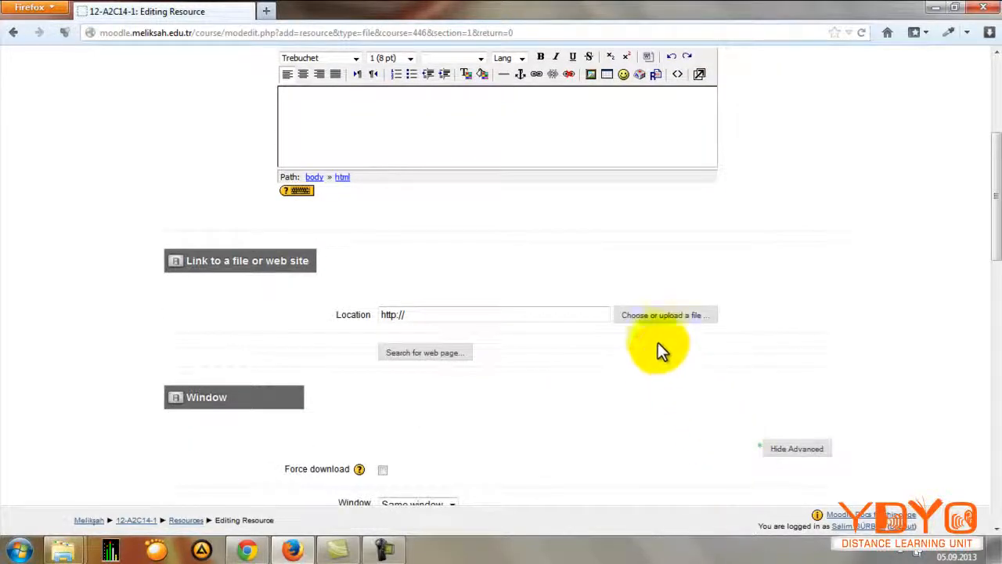
pyautogui.click(660, 317)
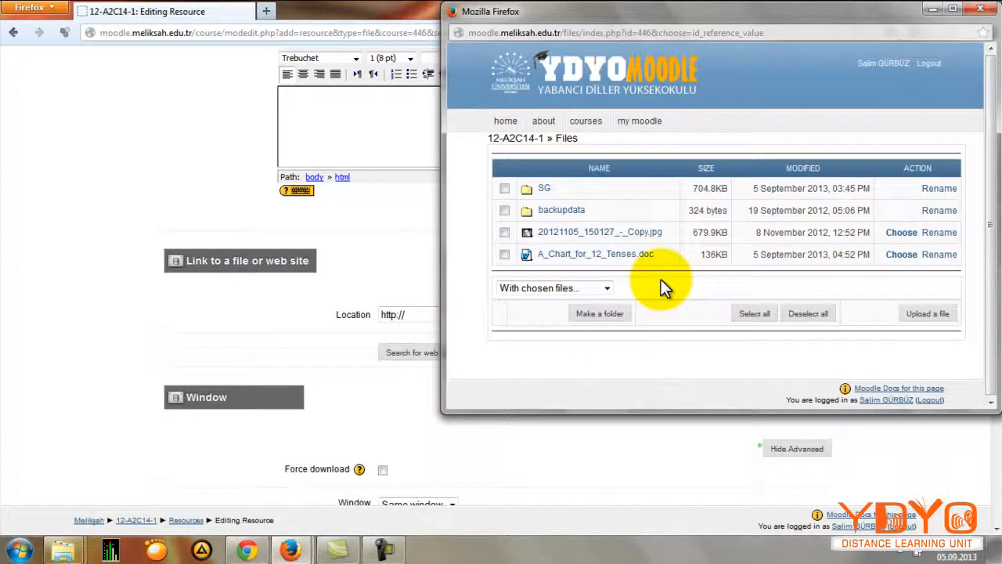
pyautogui.click(899, 254)
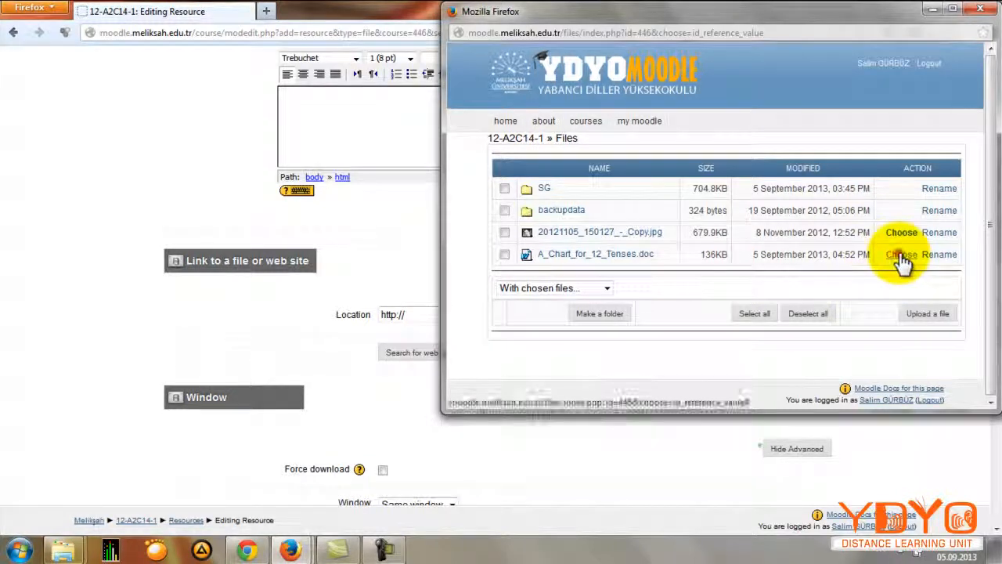
# - Save the new week 1 resource with the remaining settings left at their defaults and return to the course page
pyautogui.scroll(-5, 603, 376)
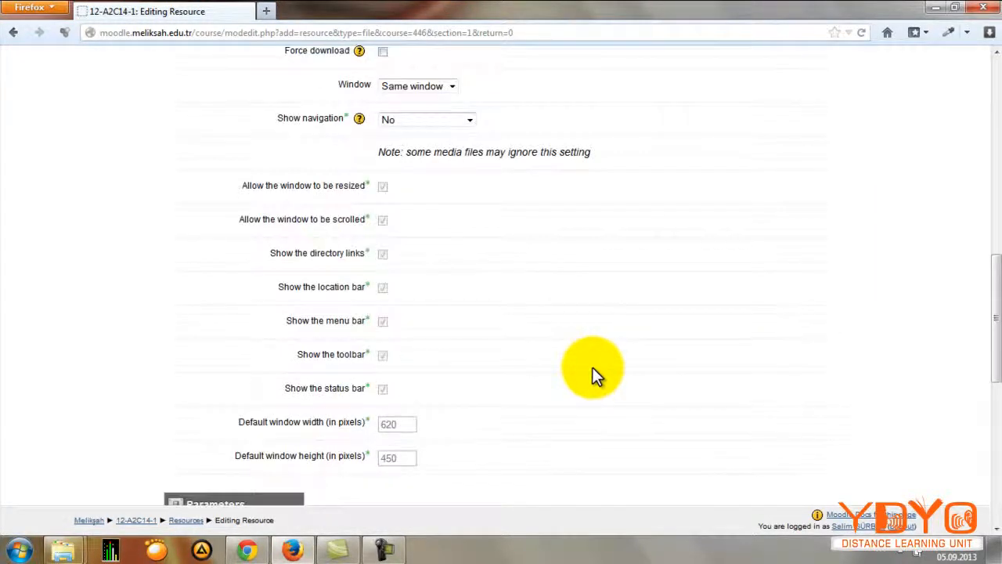
pyautogui.scroll(3, 592, 367)
pyautogui.scroll(-10, 568, 320)
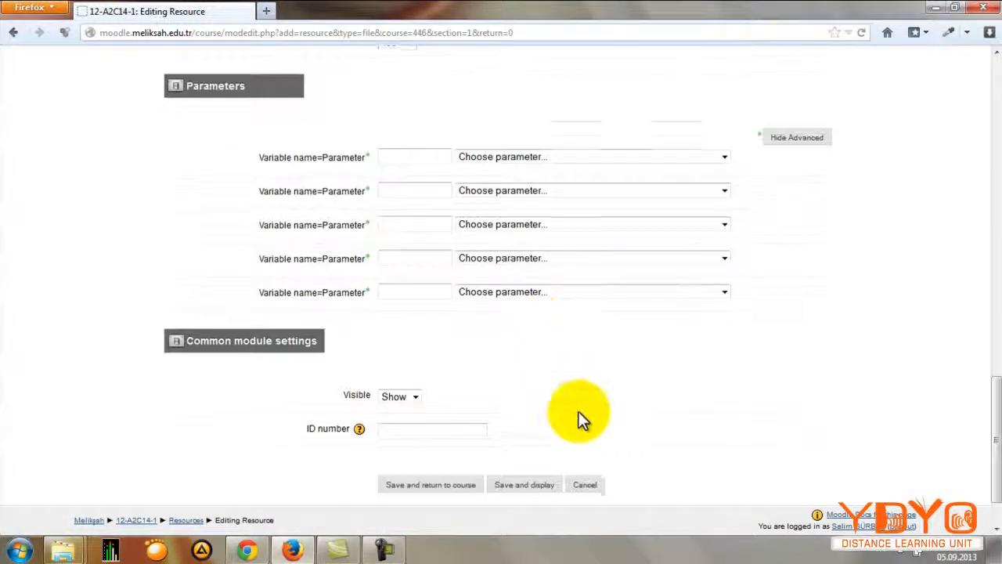
pyautogui.click(433, 428)
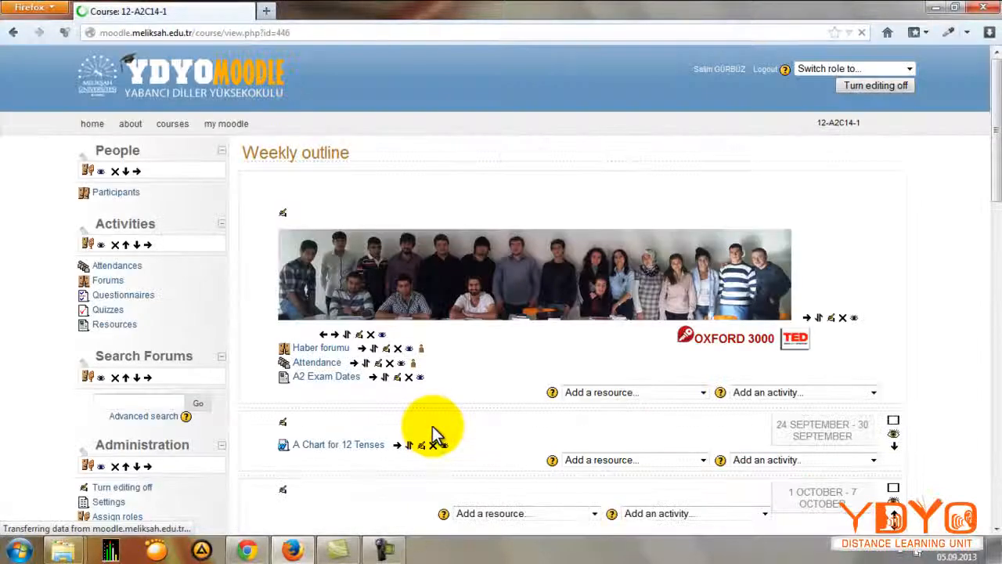
# - Turn off editing mode for the course page
pyautogui.scroll(-4, 432, 415)
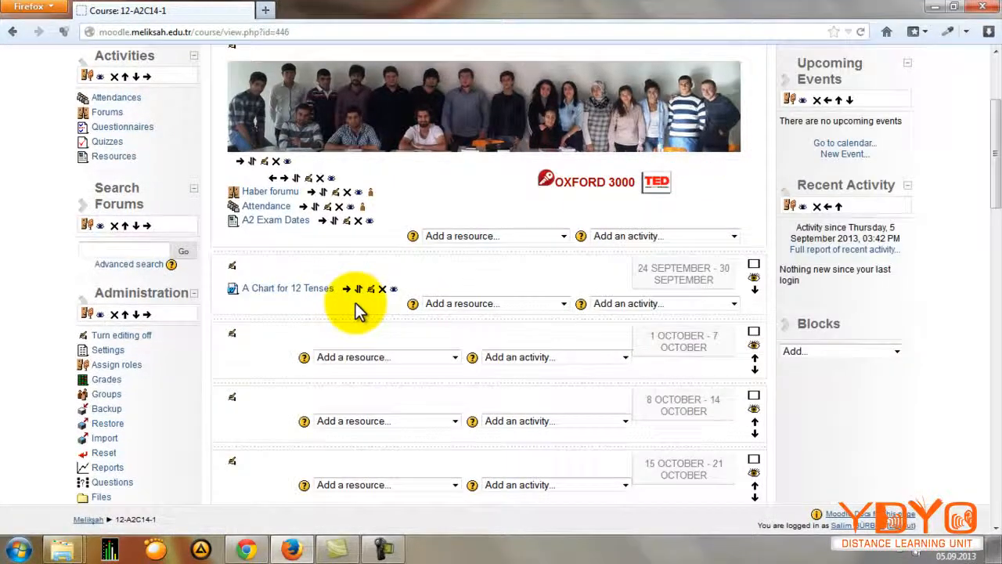
pyautogui.scroll(4, 427, 383)
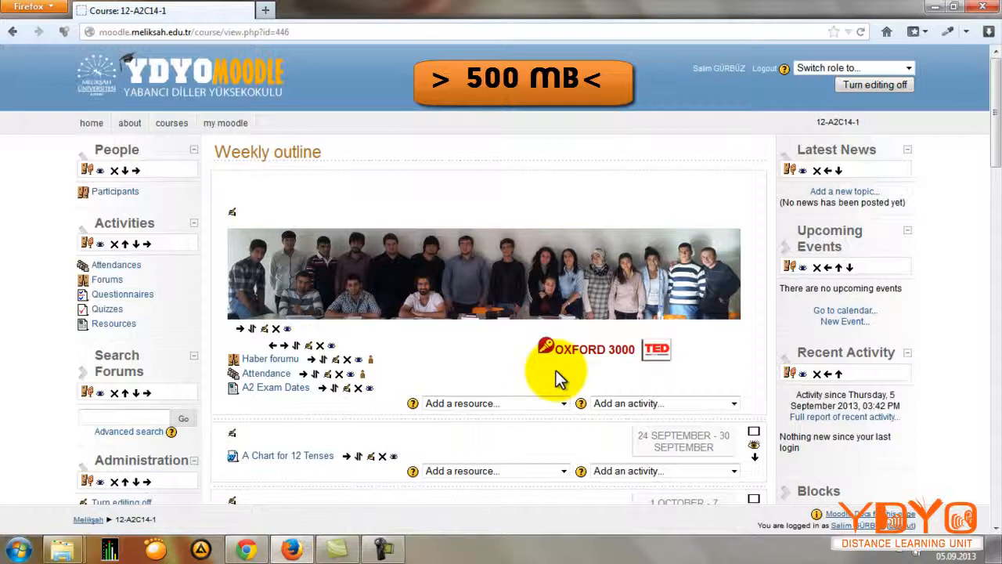
pyautogui.scroll(-4, 556, 372)
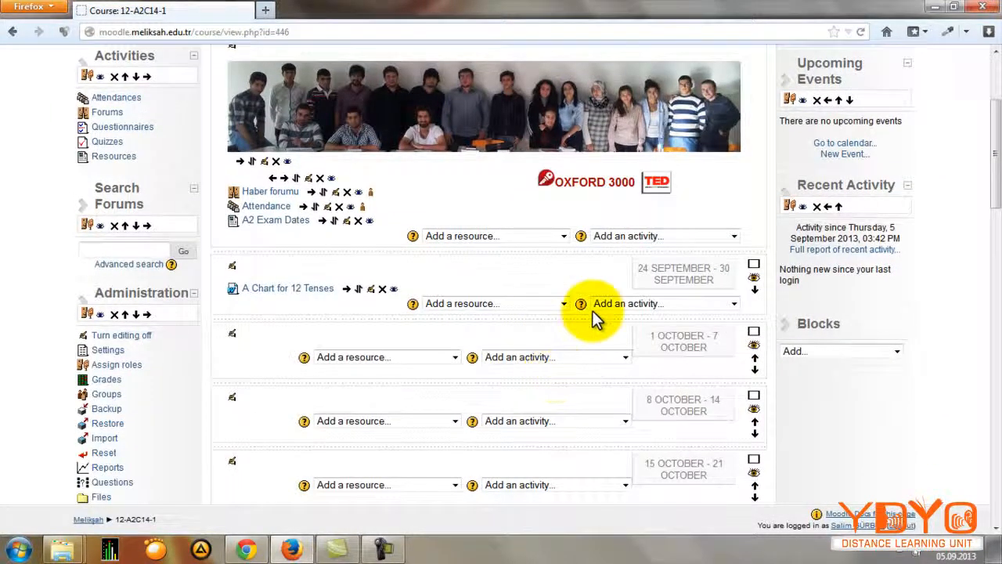
pyautogui.scroll(4, 599, 308)
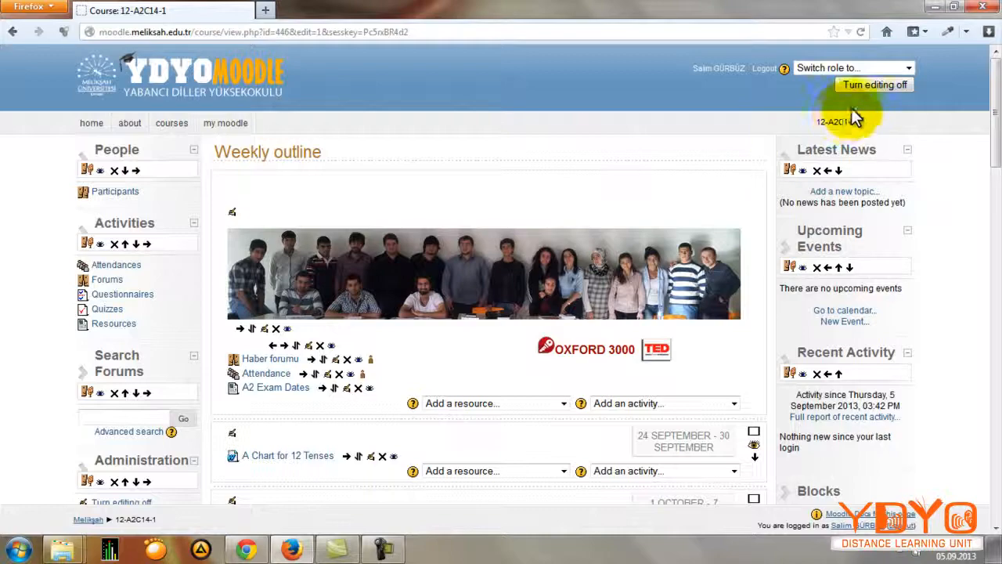
pyautogui.click(861, 86)
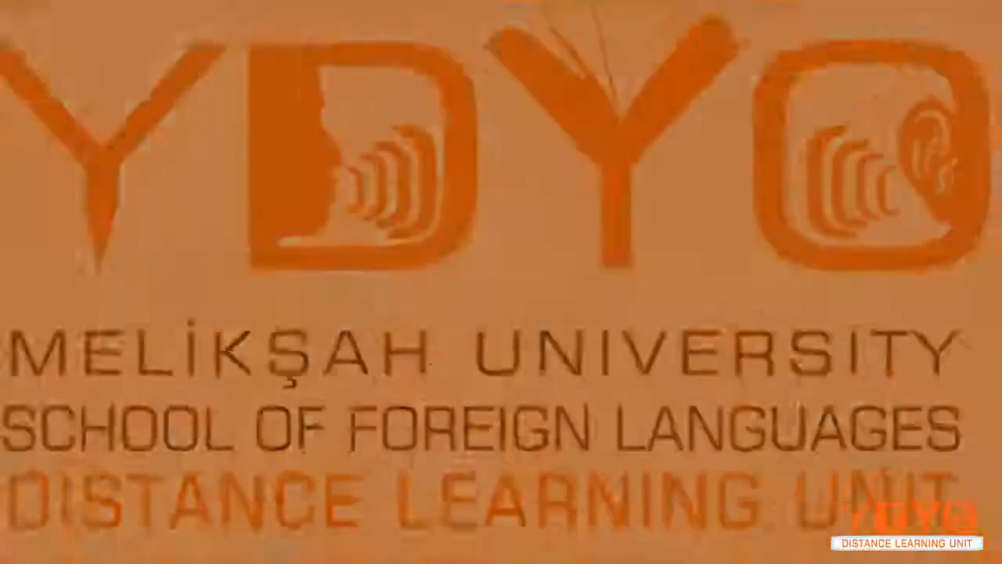